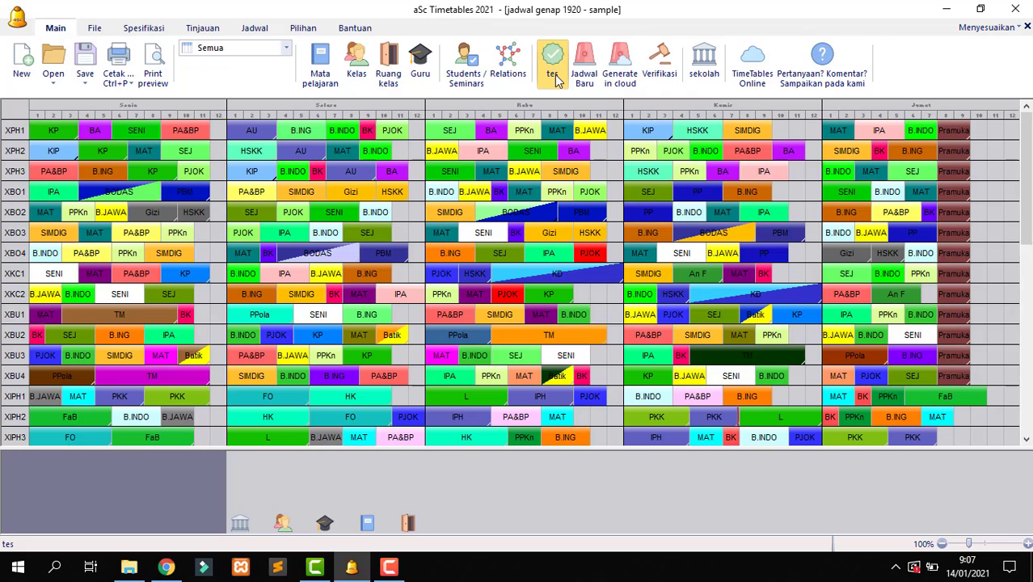
Run the timetable data test, allowing unlocked cards to be moved, and close the test report and the generation window.
left_click(553, 72)
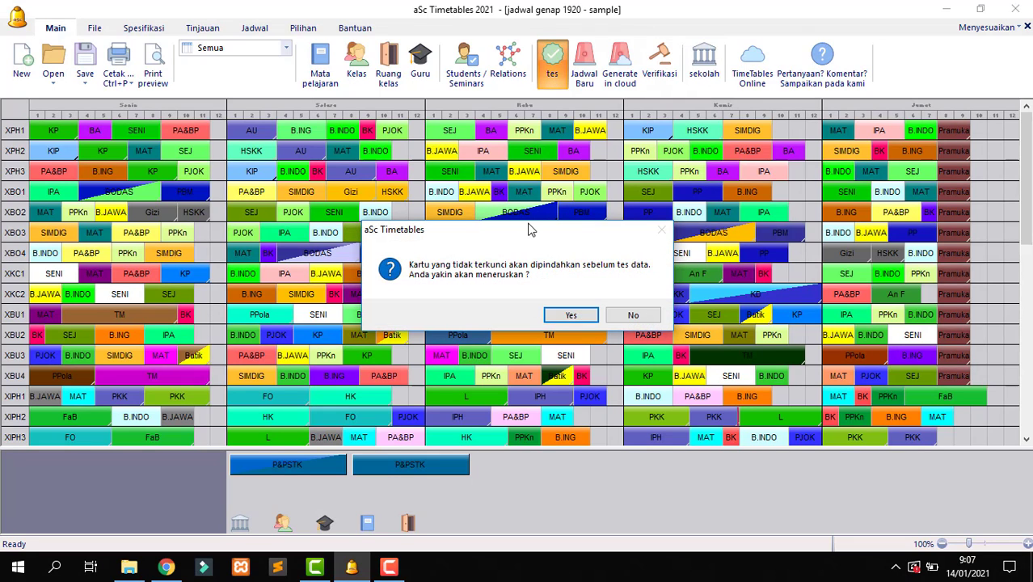
left_click(578, 317)
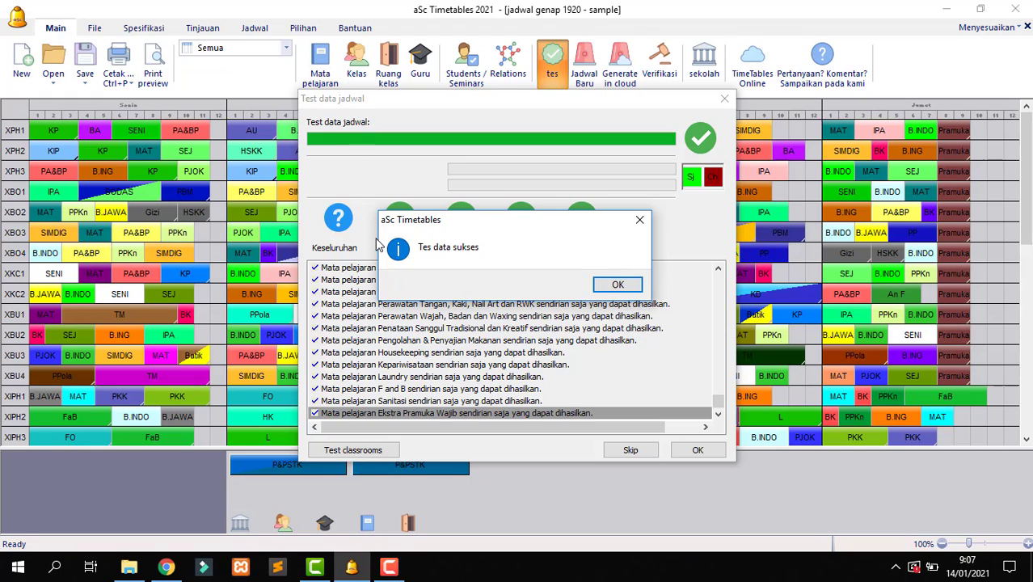
left_click(613, 290)
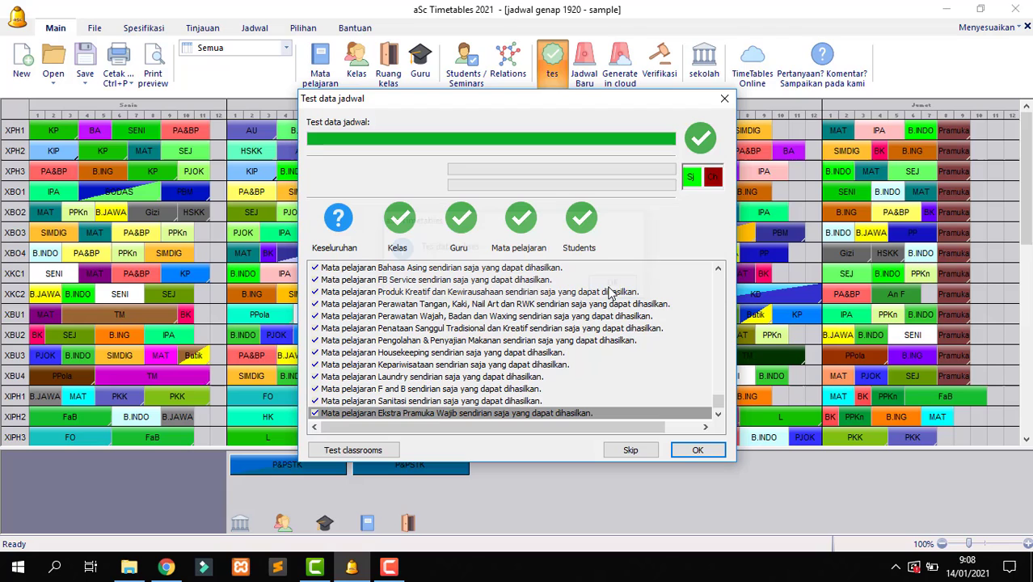
left_click(698, 452)
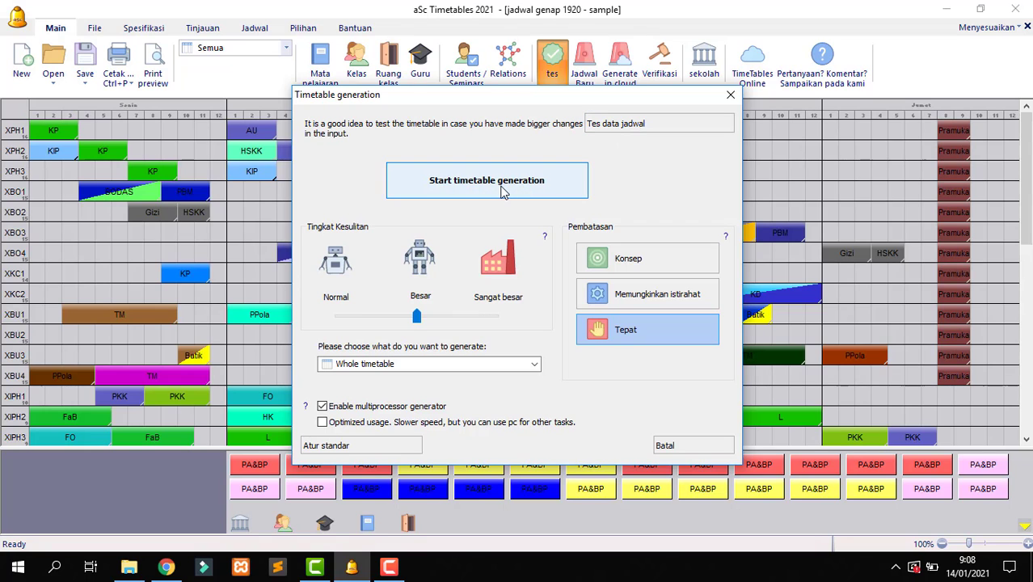
left_click(731, 97)
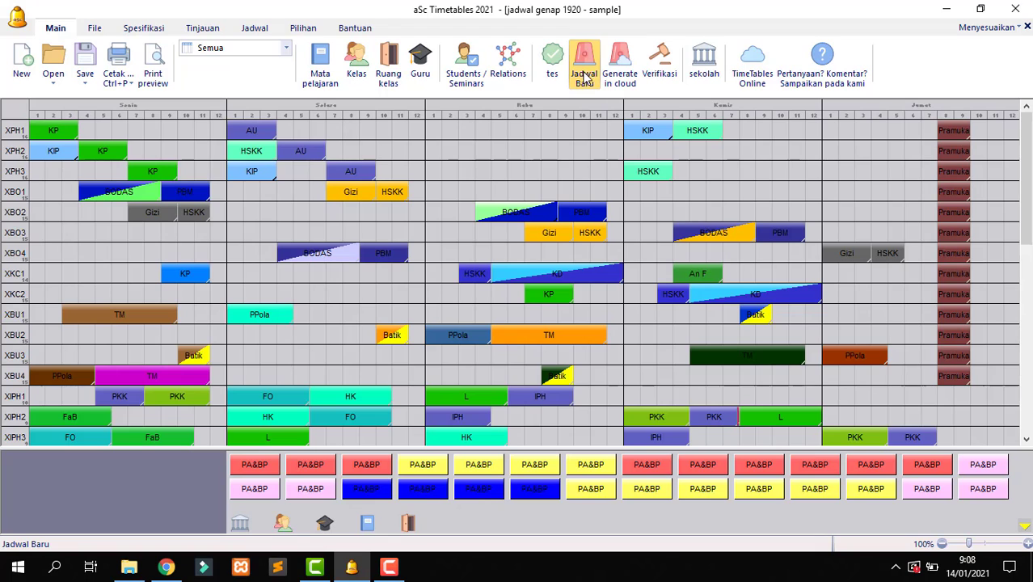
Test the timetable data again and generate a new whole timetable.
left_click(586, 79)
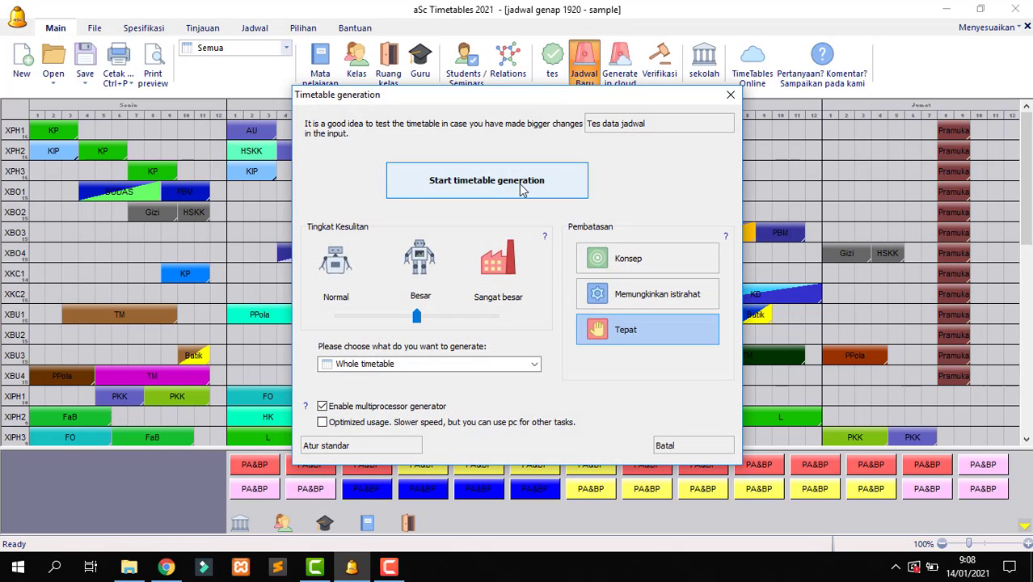
left_click(730, 94)
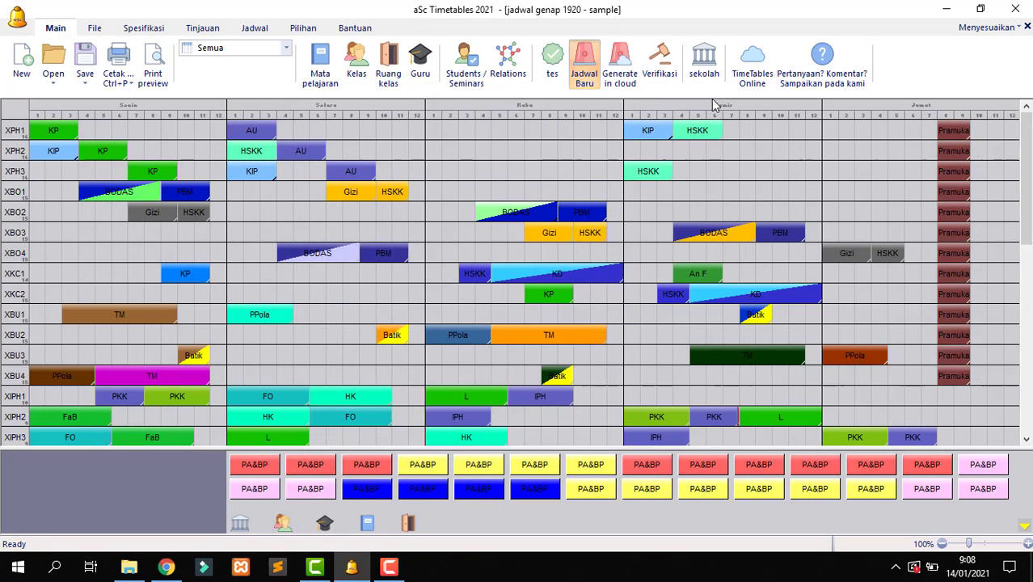
left_click(549, 77)
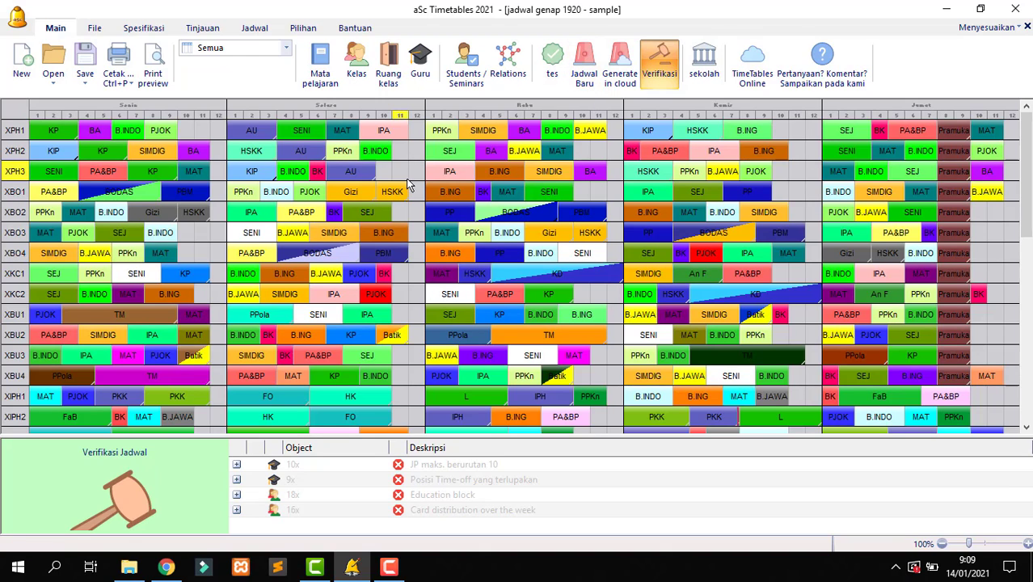
Mark all periods of the first two days (Senin and Selasa) as unavailable in the time-off settings of class XAPH1.
left_click(356, 78)
left_click(359, 141)
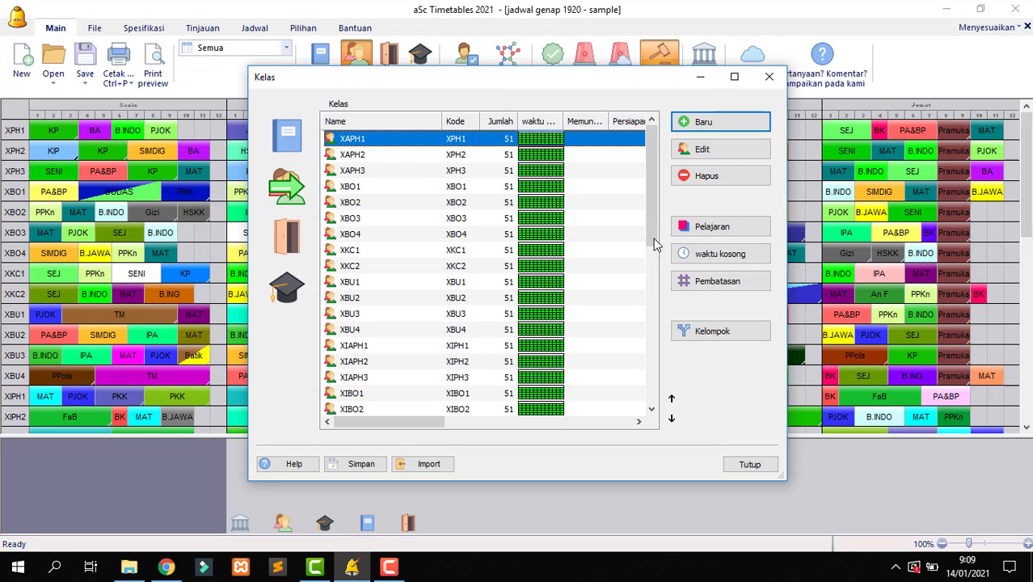
left_click(702, 259)
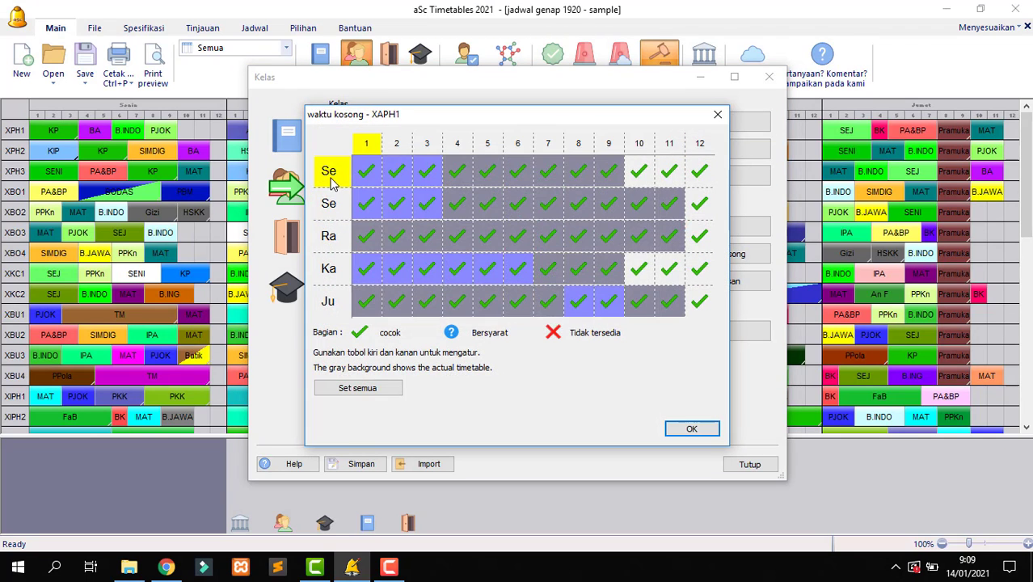
left_click(328, 172)
left_click(329, 171)
left_click(336, 207)
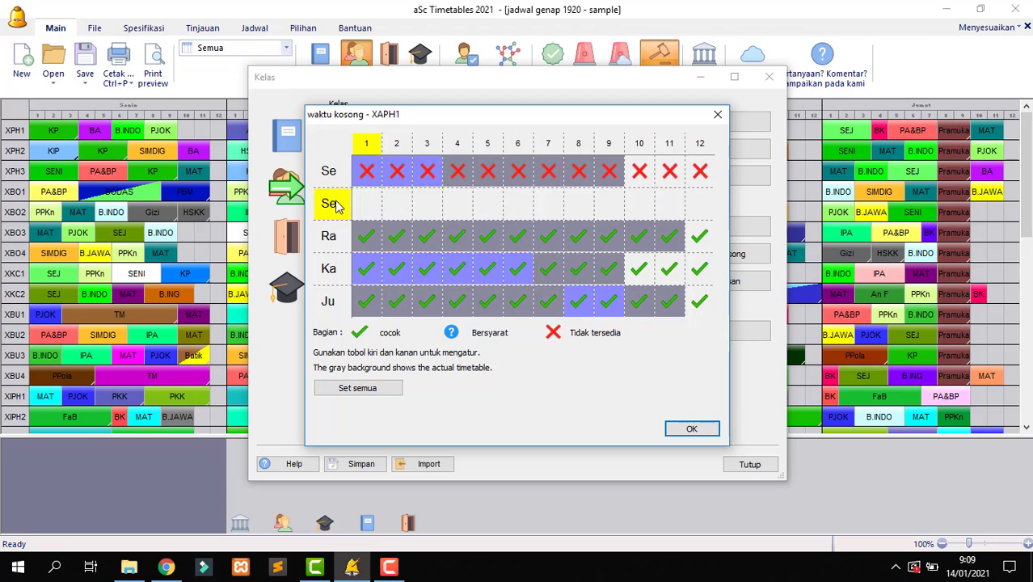
left_click(336, 207)
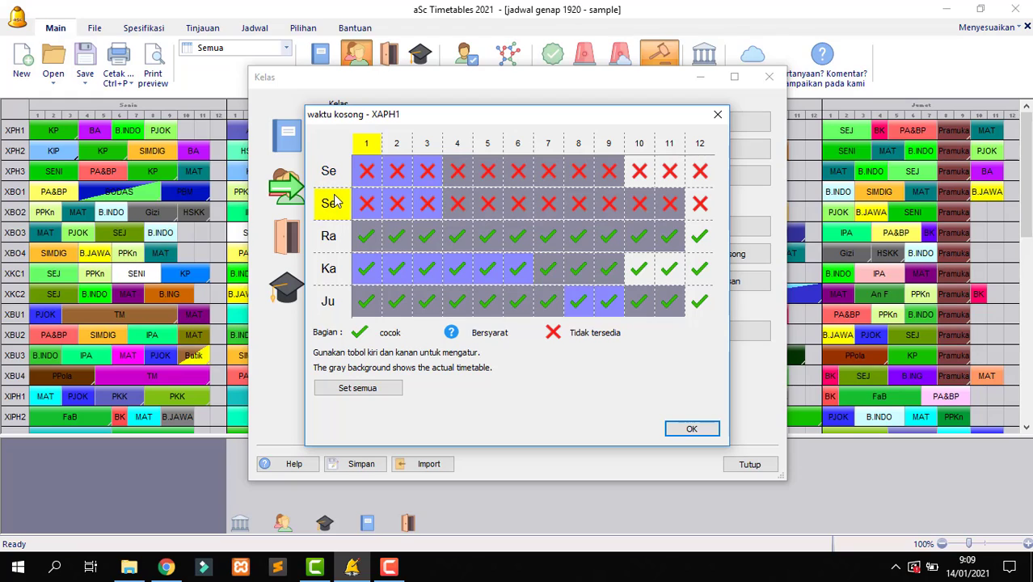
left_click(336, 202)
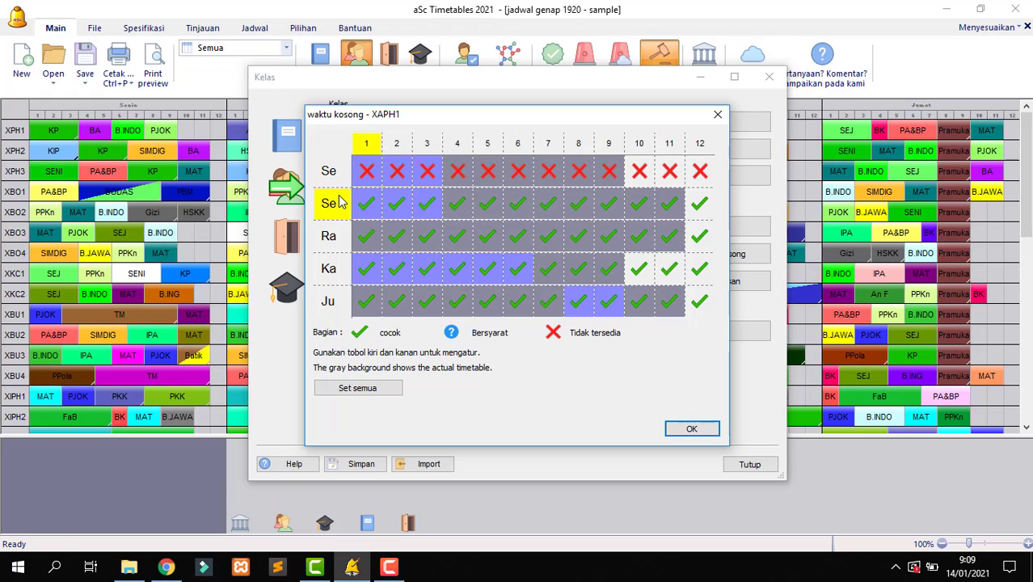
left_click(338, 202)
left_click(338, 202)
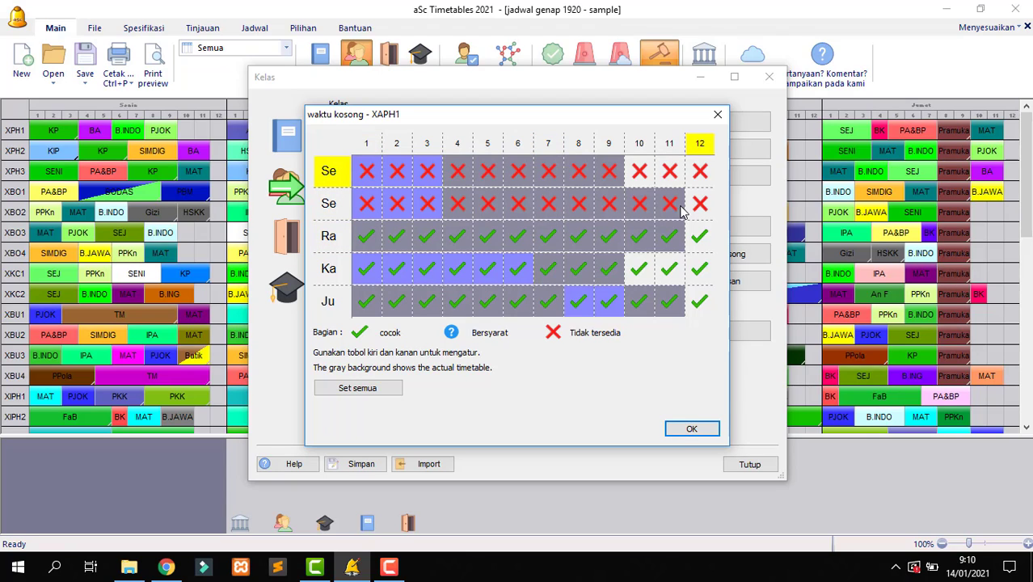
left_click(689, 429)
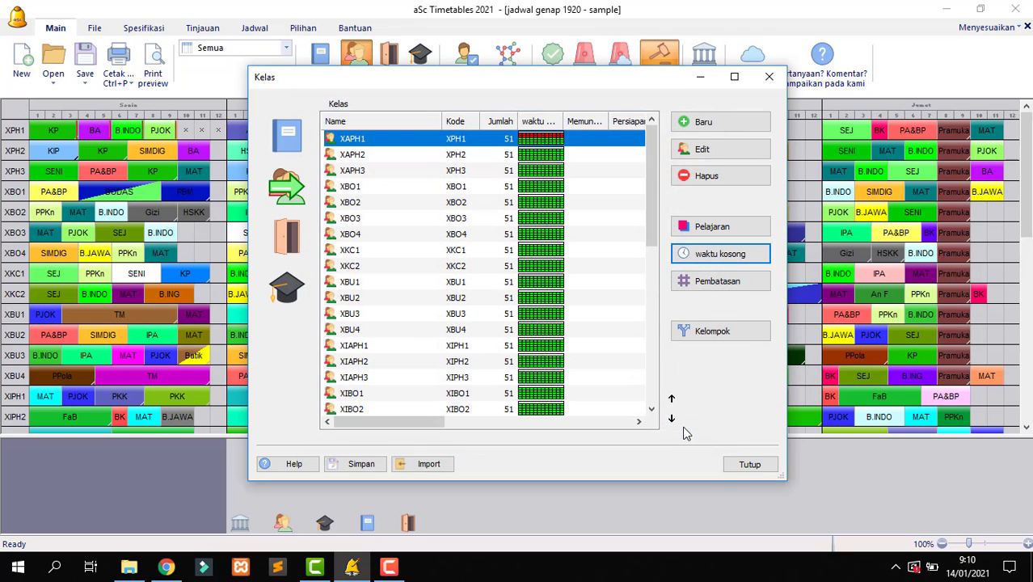
left_click(750, 466)
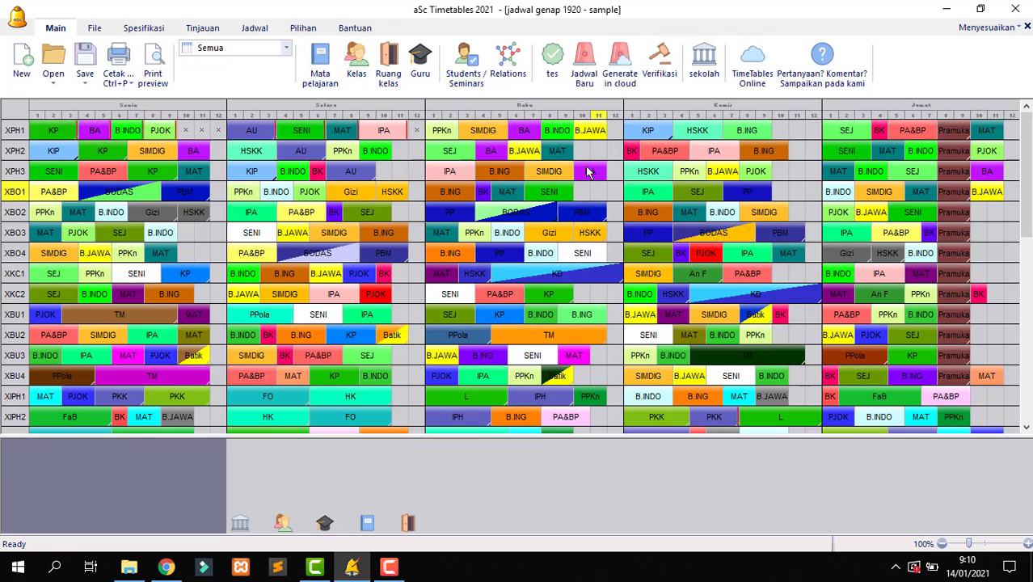
Run the timetable data test twice and review the Advisor's report on critical problems and suggestions.
left_click(552, 81)
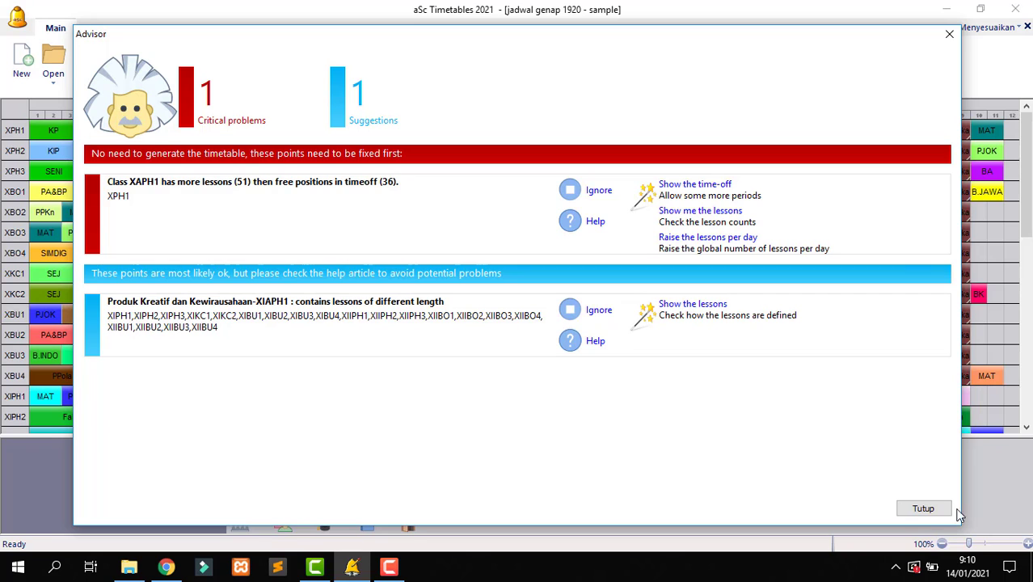
left_click(910, 510)
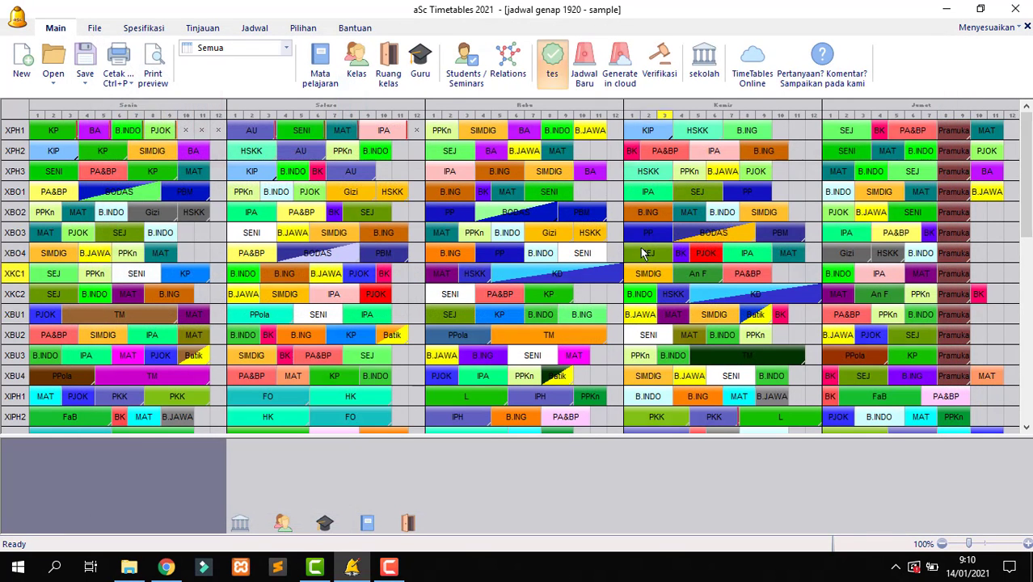
left_click(553, 78)
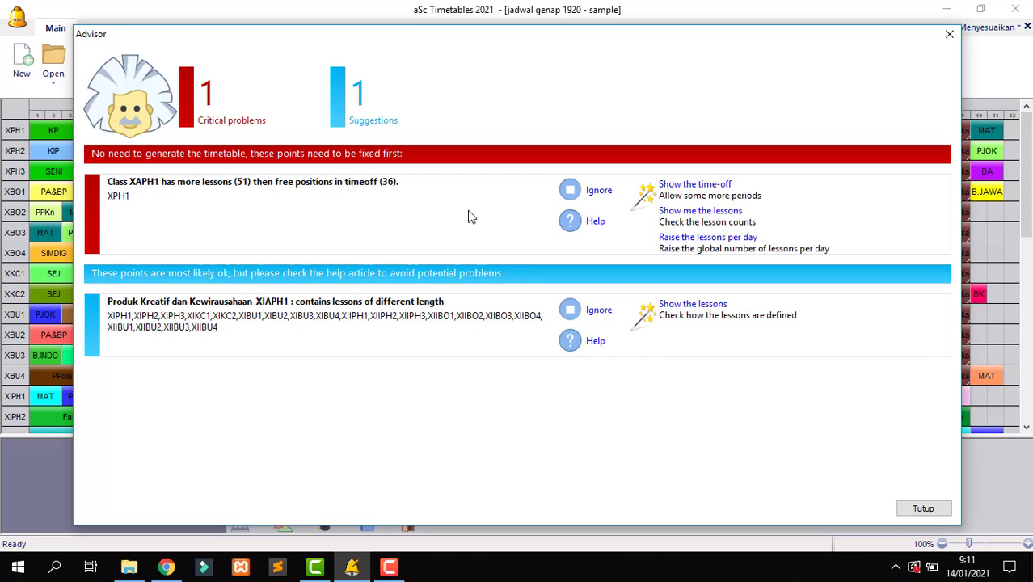
left_click(924, 510)
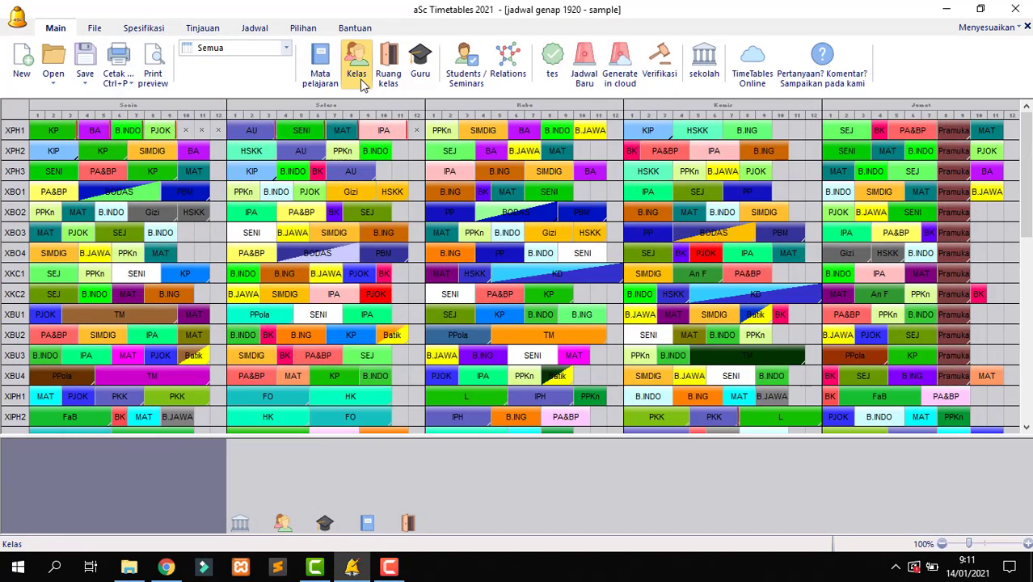
Make all periods of the first two days (Senin and Selasa) available again in the time-off settings of class XAPH1.
left_click(360, 83)
left_click(357, 138)
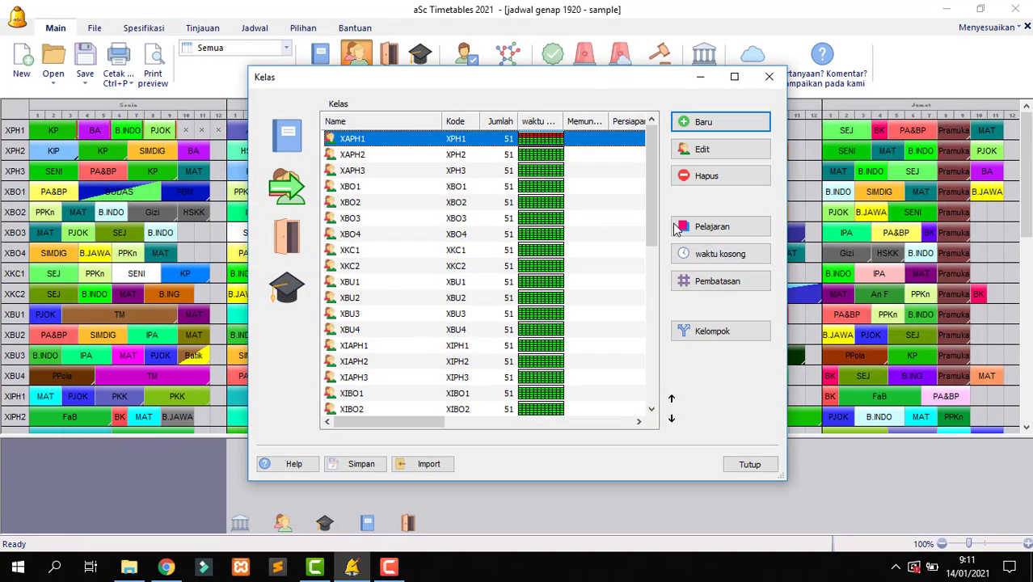
left_click(702, 253)
left_click(329, 170)
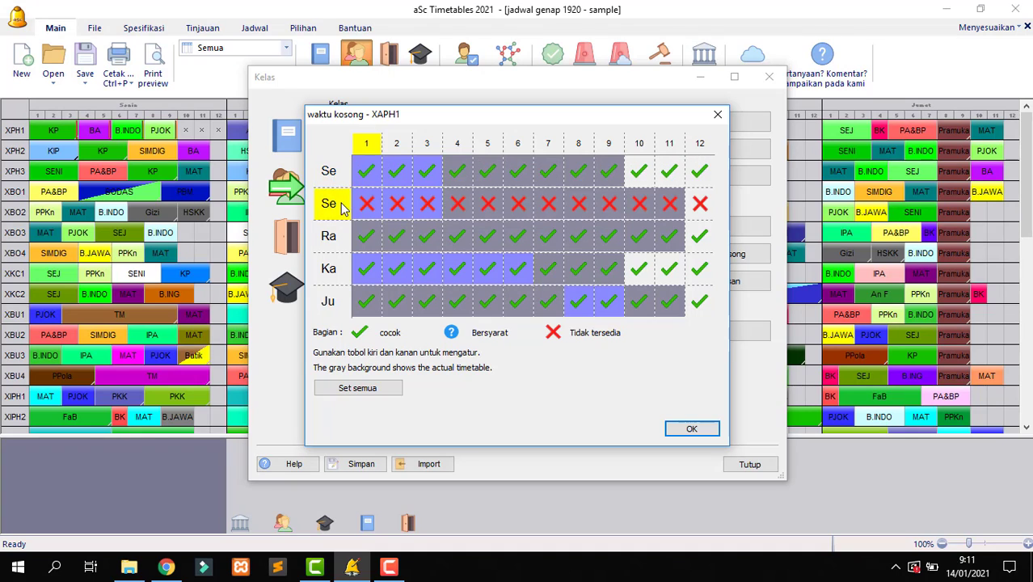
left_click(328, 202)
left_click(691, 429)
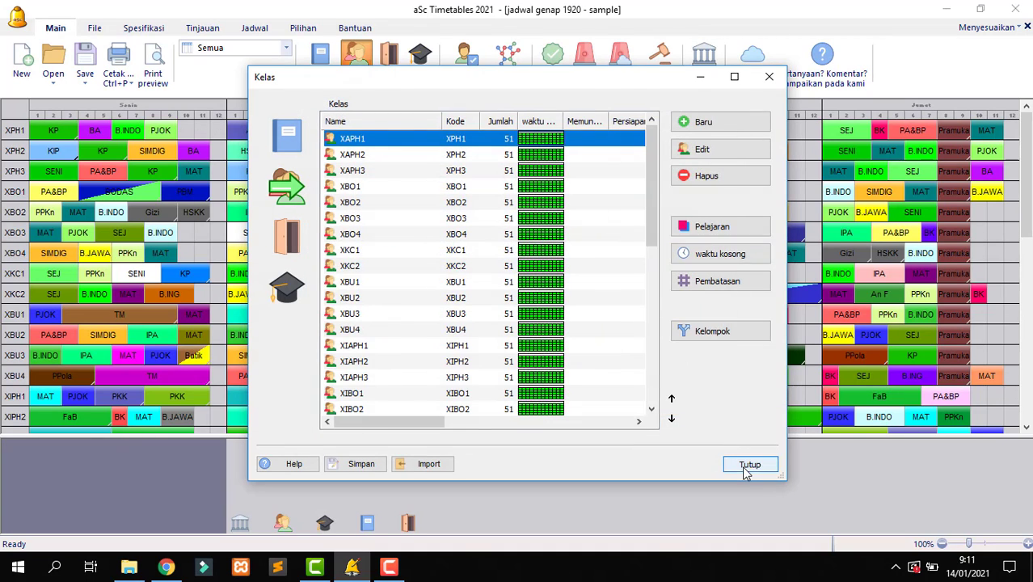
left_click(750, 465)
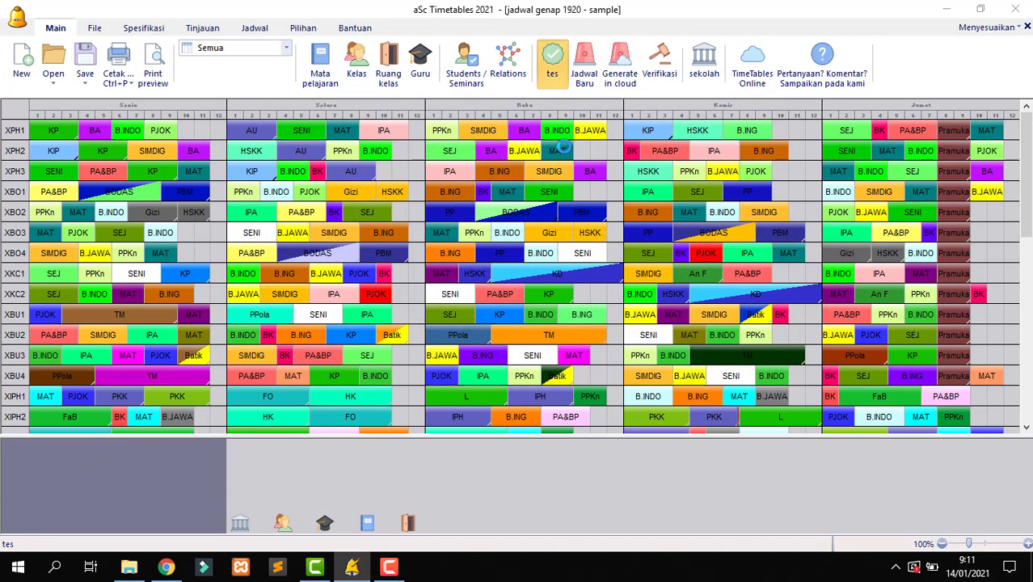
Repeat the timetable data test with unlocked cards moved out, and close the test report and the generation window.
left_click(552, 63)
left_click(573, 314)
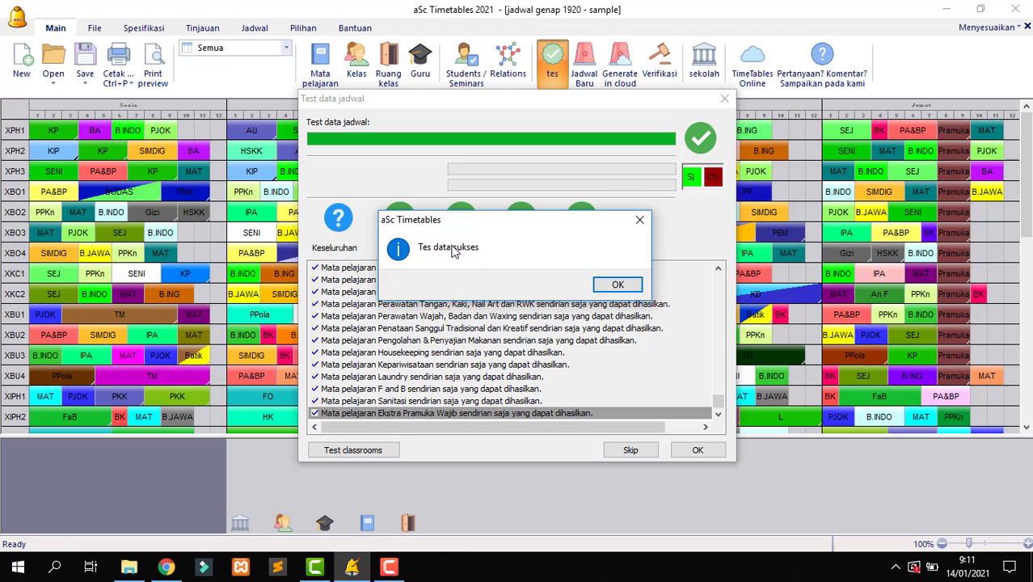
left_click(618, 284)
left_click(697, 449)
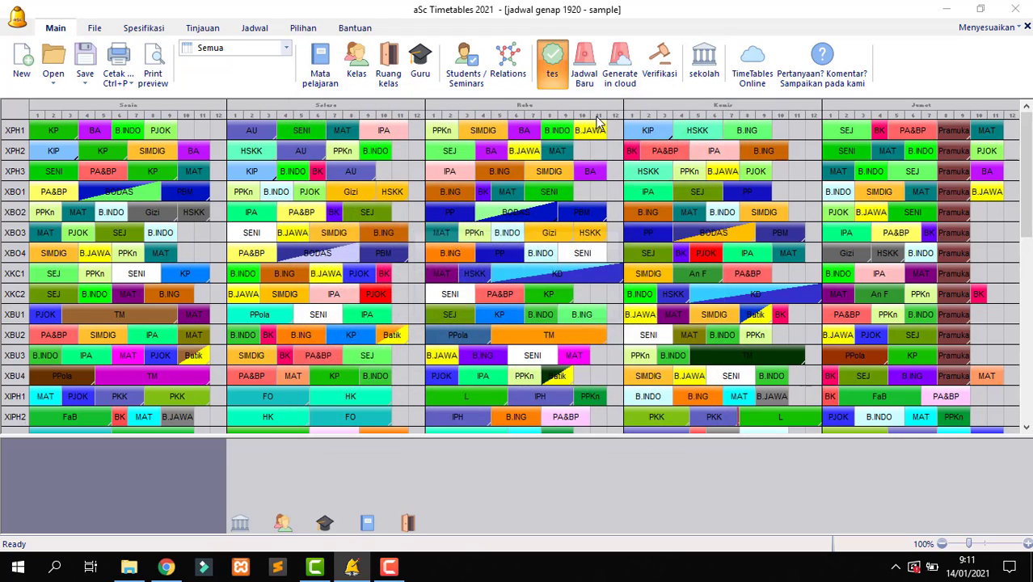
left_click(590, 85)
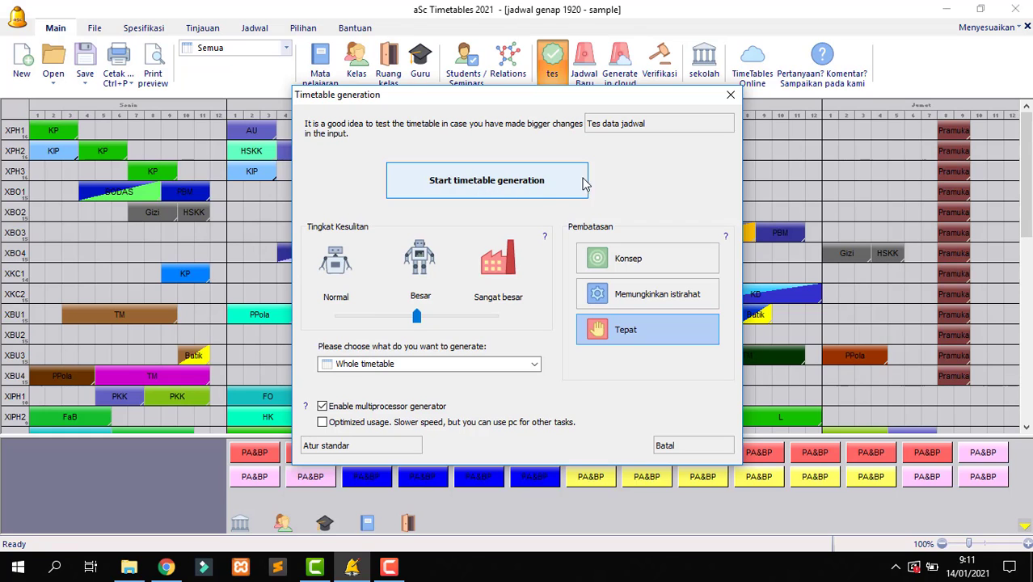
left_click(731, 96)
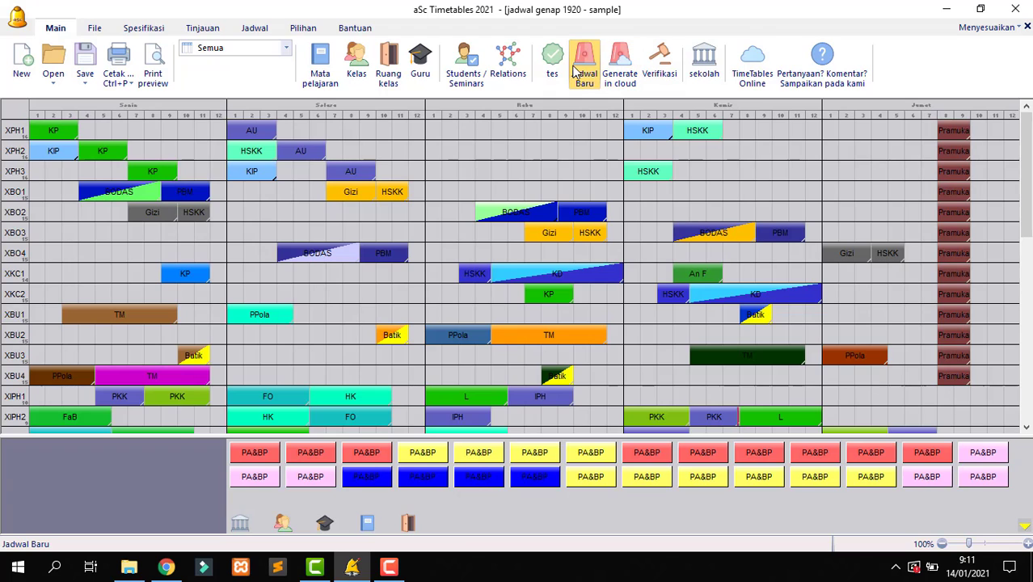
Generate the whole timetable with Besar difficulty and Tepat constraints, and dismiss the completion and relaxed-constraint messages.
left_click(586, 86)
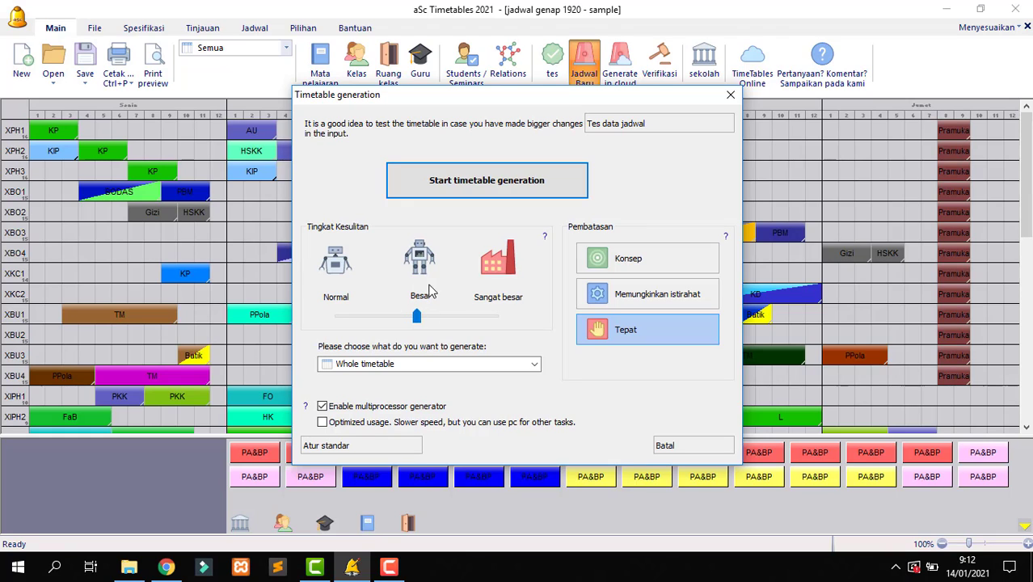
left_click(482, 184)
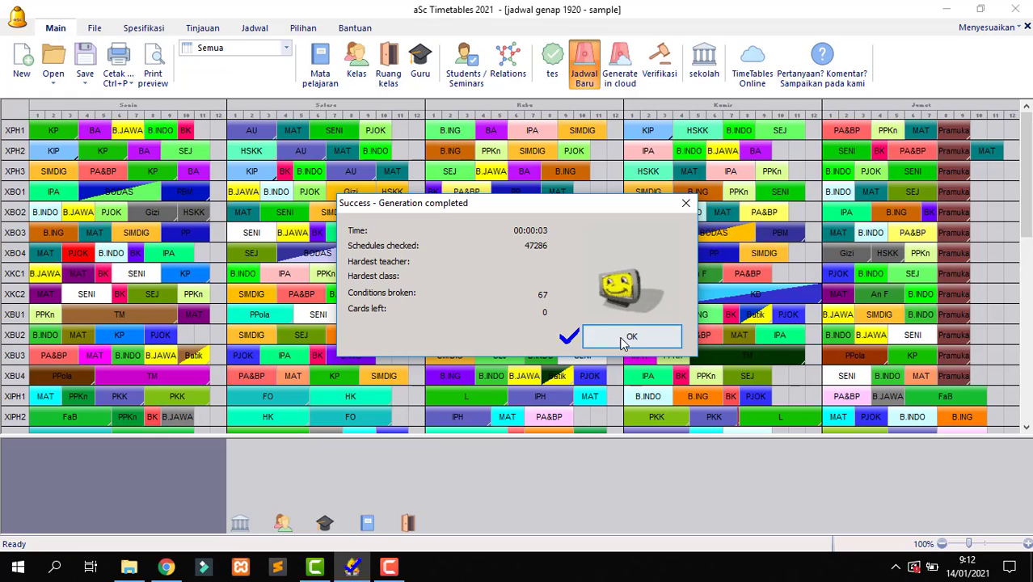
left_click(656, 340)
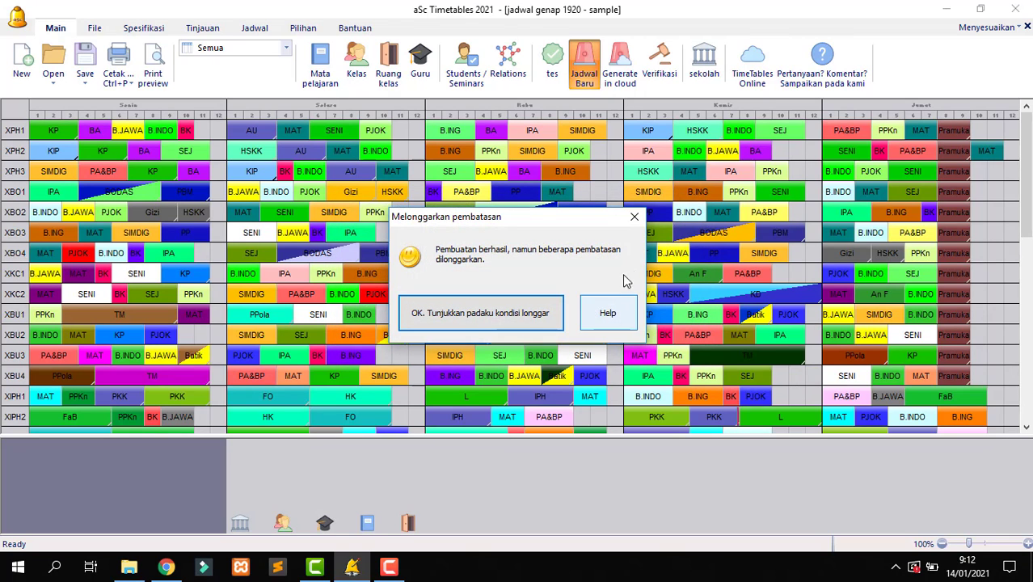
left_click(635, 217)
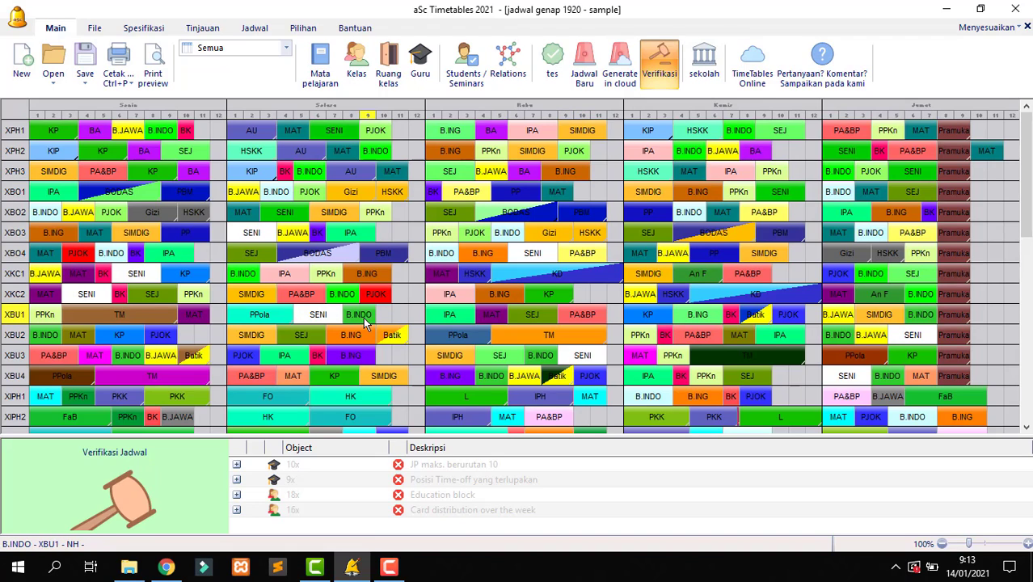
Preview the timetable for printing using the Jadwal Perguru report.
left_click(153, 68)
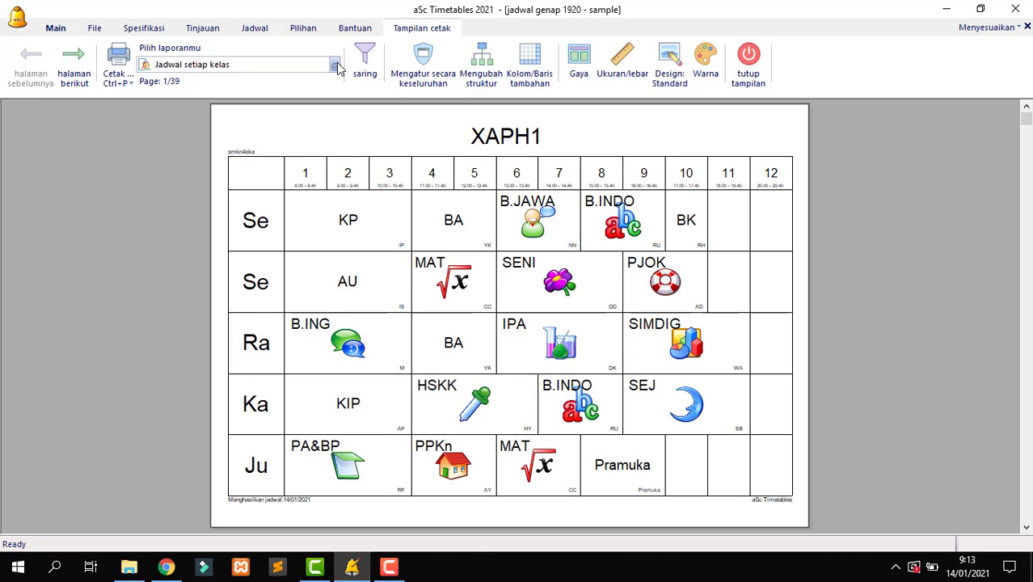
left_click(335, 64)
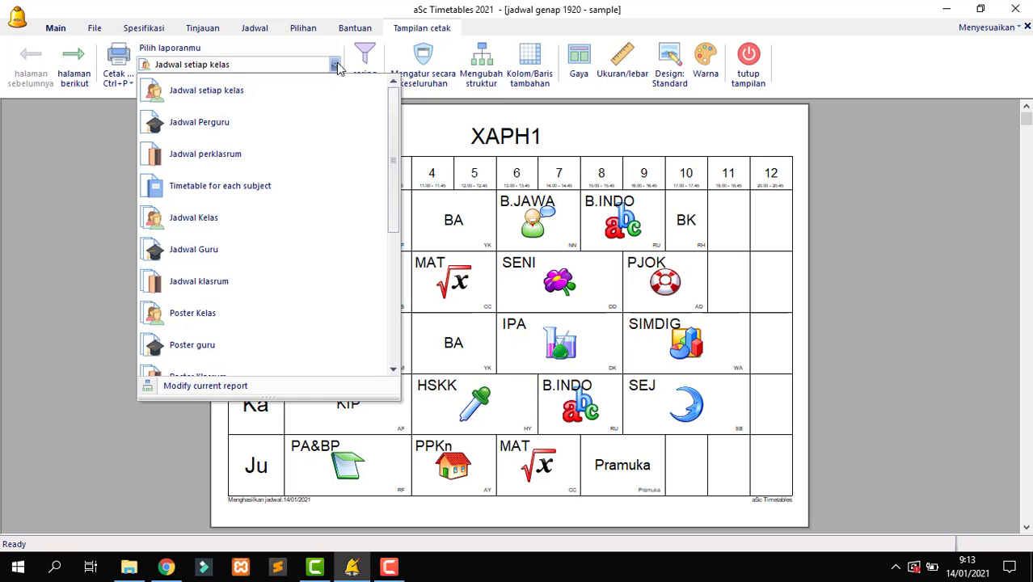
left_click(279, 123)
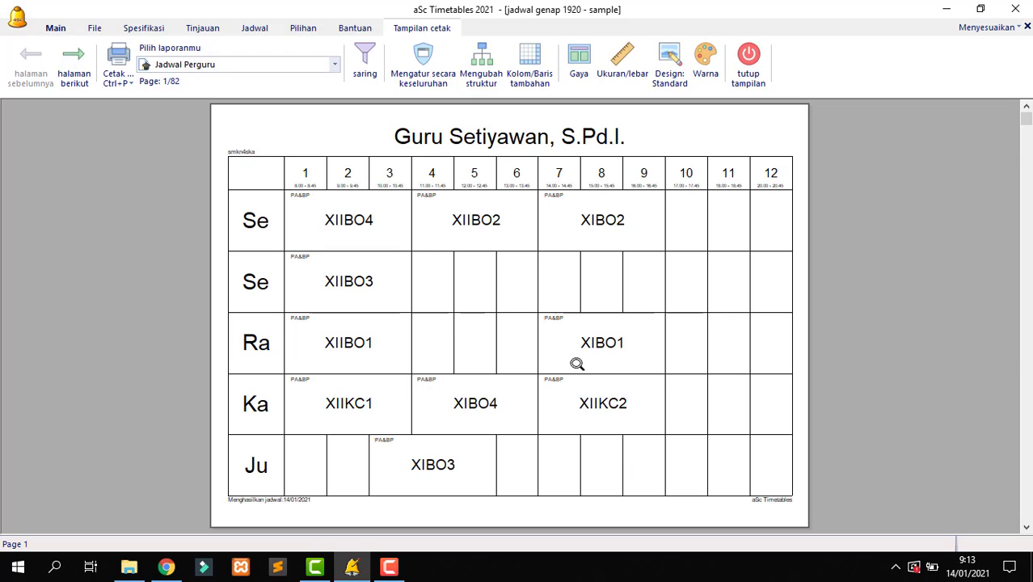
Switch the print preview to the Summary timetable of subjects report.
left_click(335, 66)
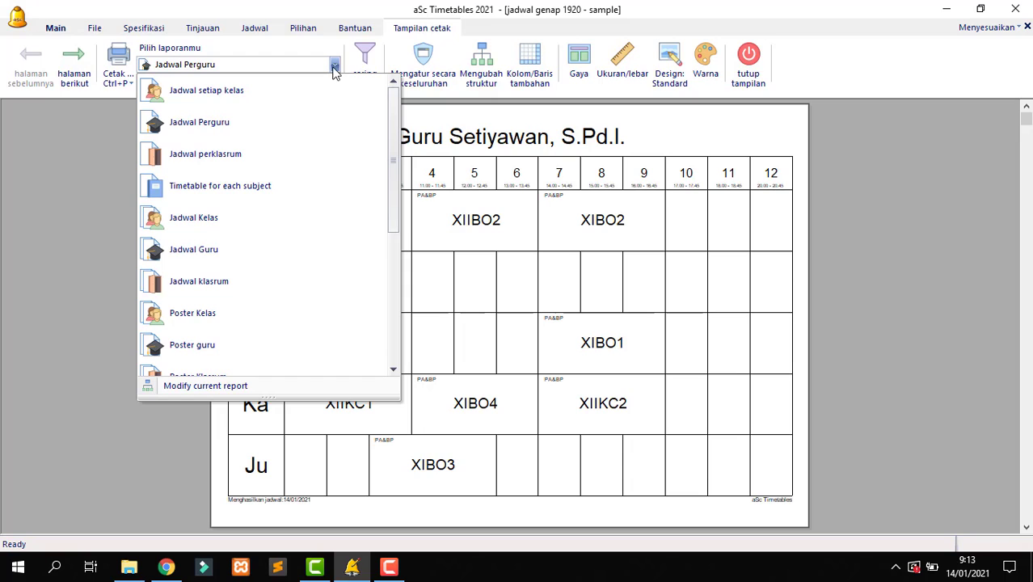
scroll(295, 235, "down", 3)
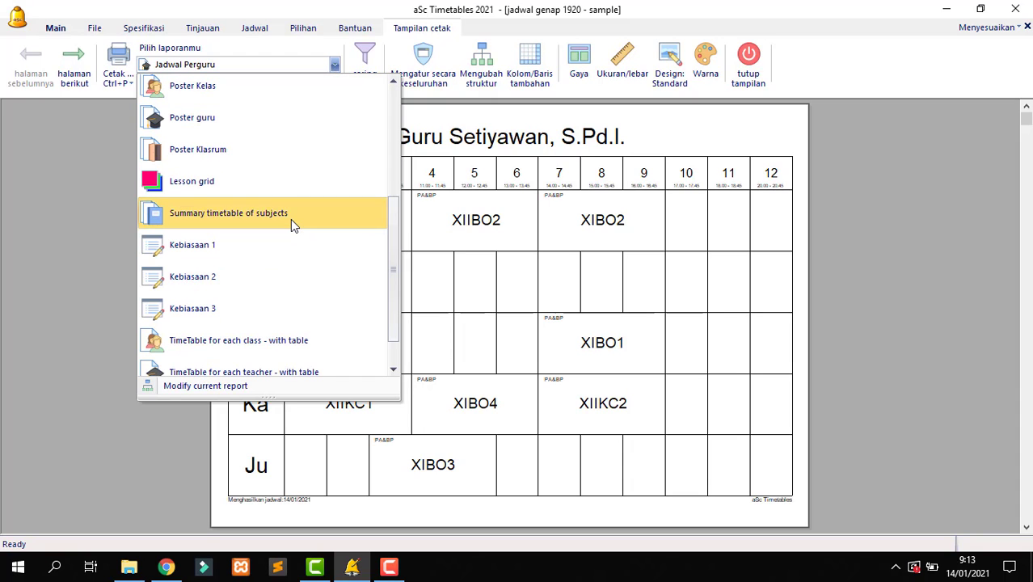
left_click(290, 213)
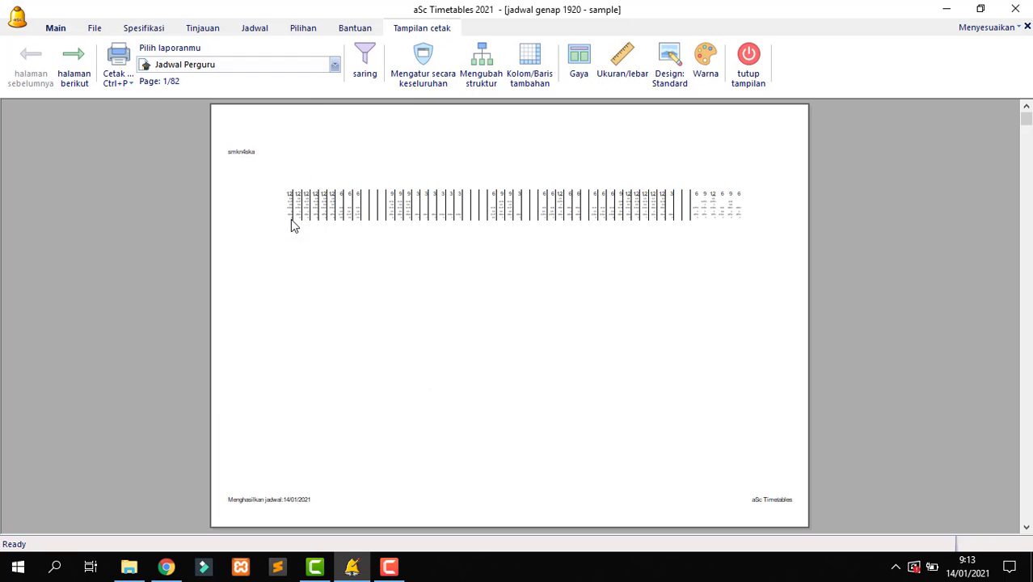